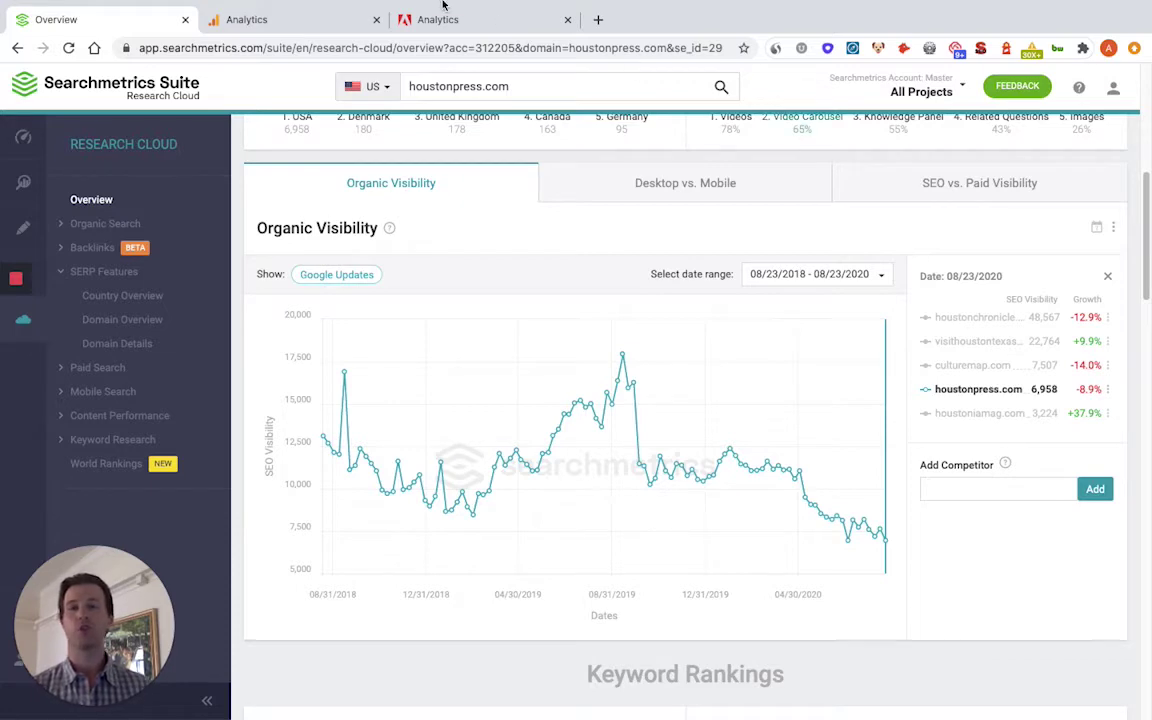
- Look at the Google Analytics and Adobe Analytics pages, and return to the houstonpress.com Organic Visibility chart
click(311, 24)
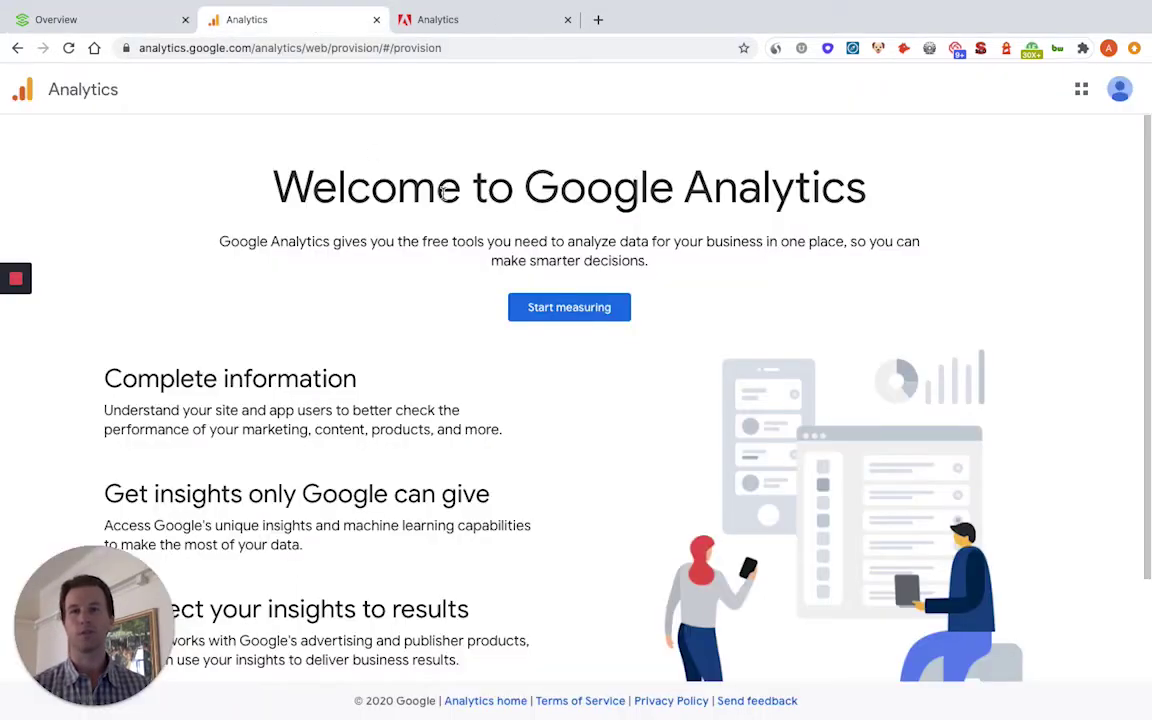
click(499, 22)
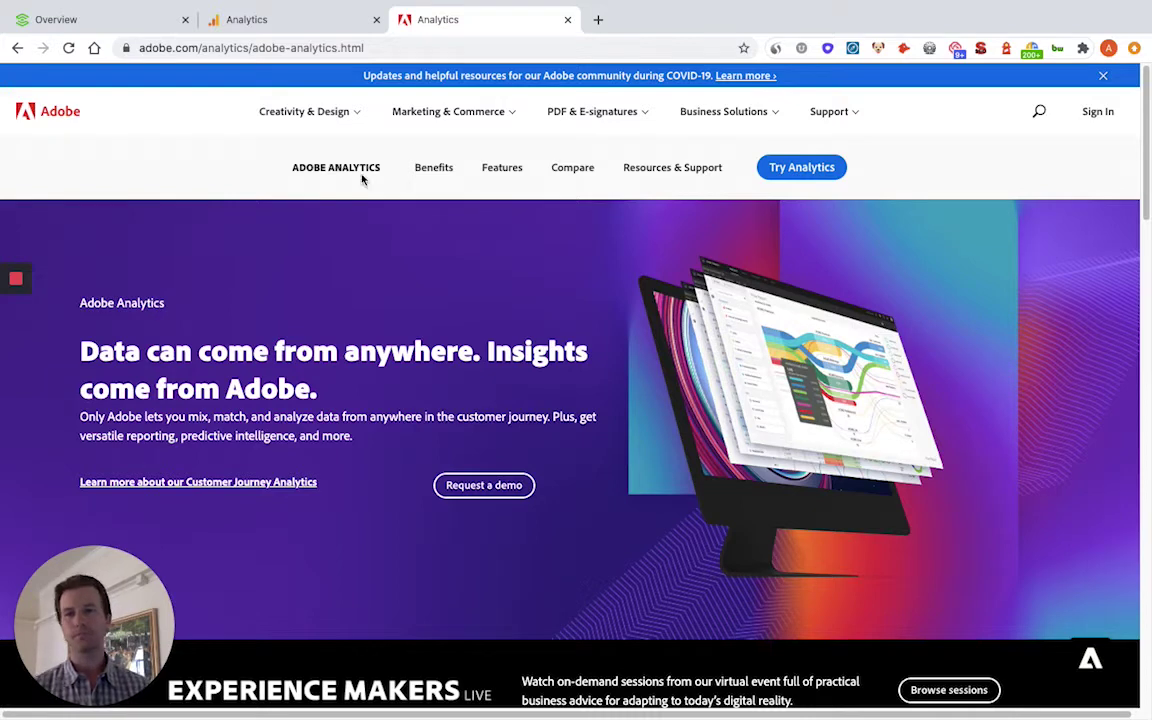
click(140, 22)
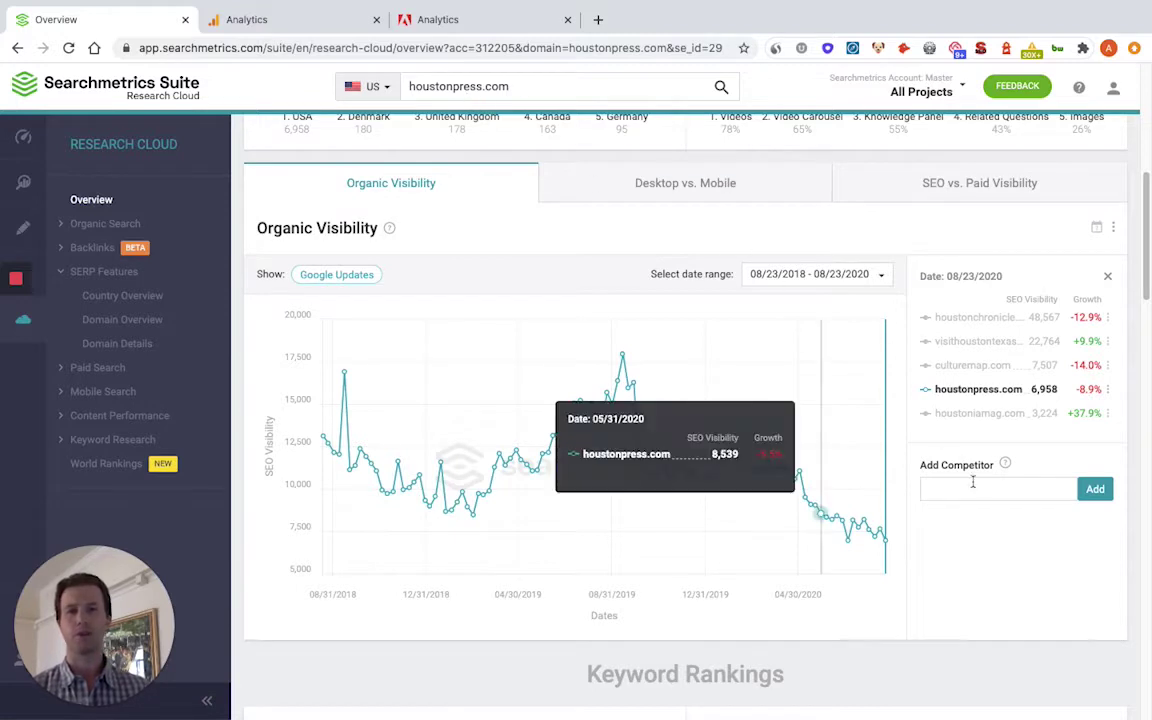
- Compare houstonpress.com's organic visibility with culturemap.com on its own, and with visithoustontexas.com on its own
mouse_move(478, 554)
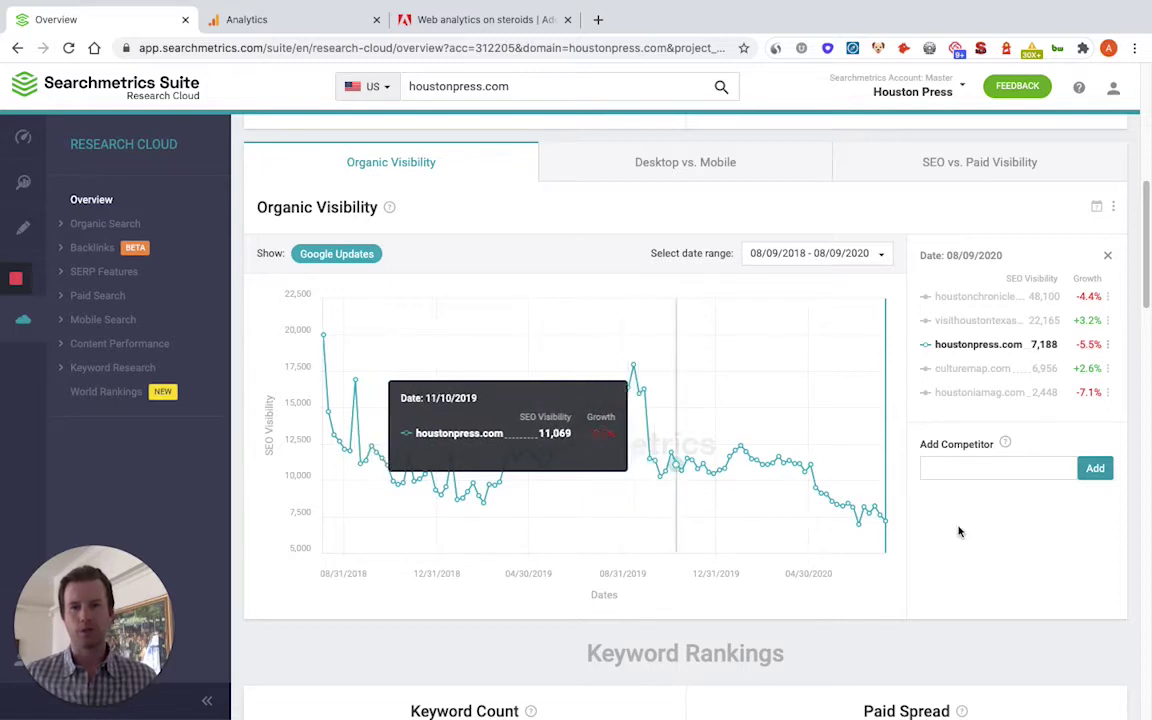
click(967, 373)
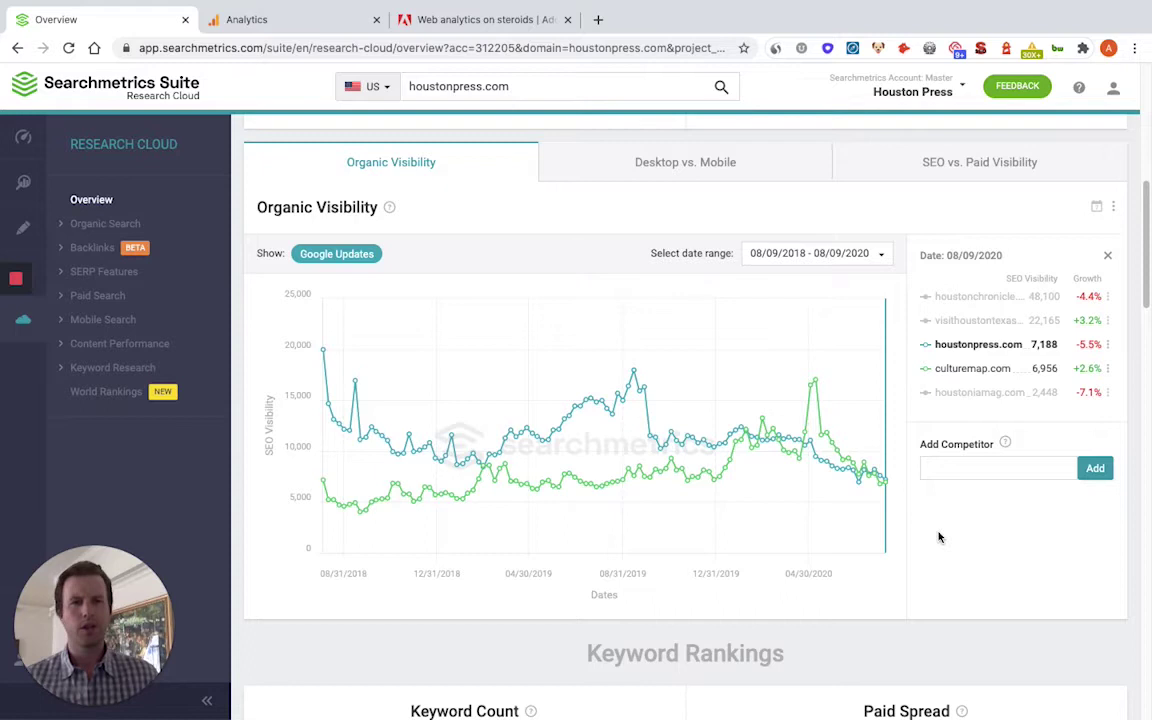
click(962, 372)
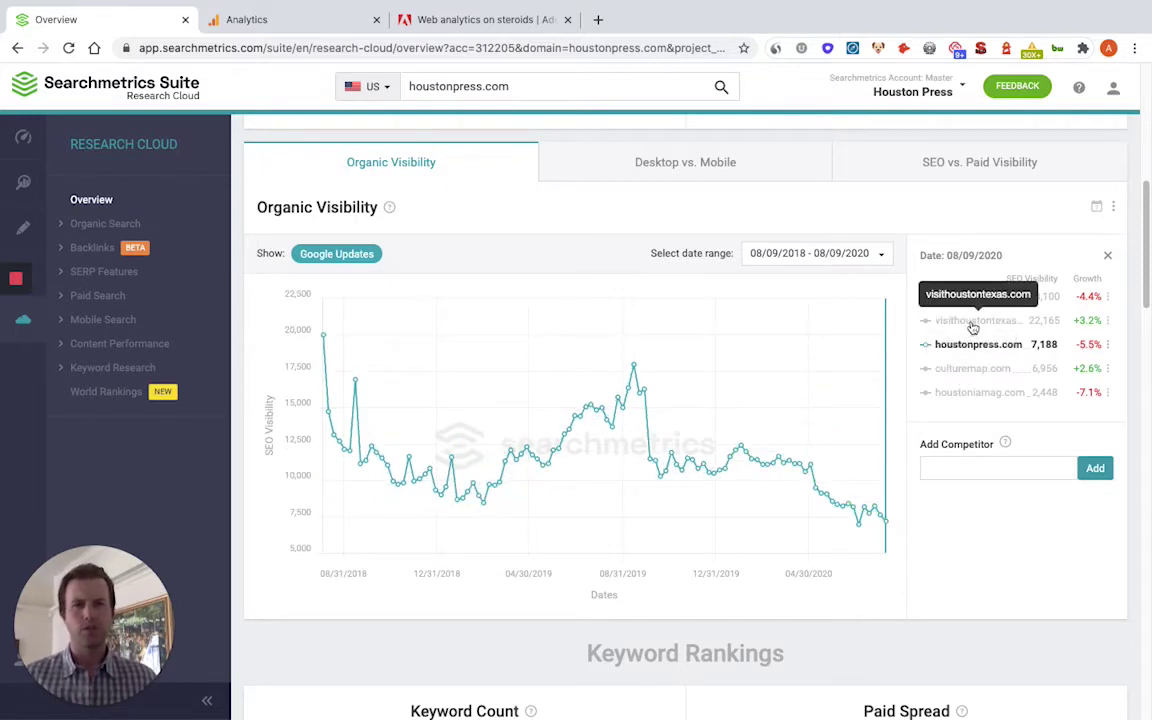
click(970, 322)
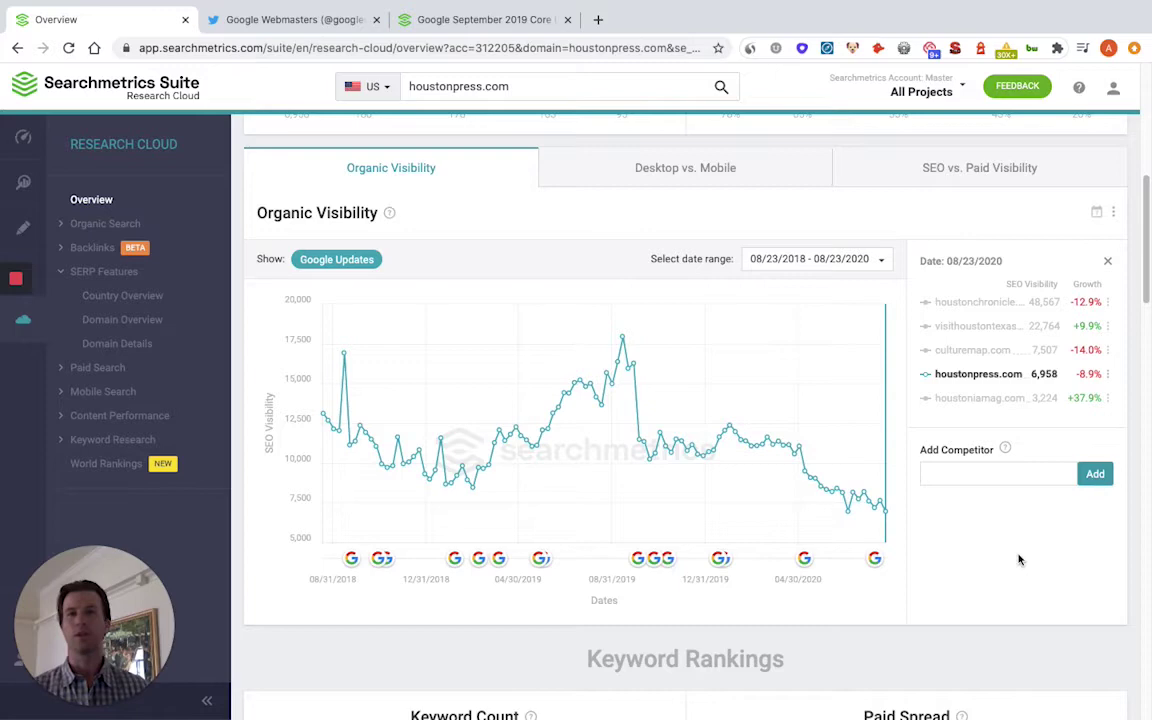
- Check the Google Webmasters Twitter profile for update news and return to the Organic Visibility chart
click(266, 21)
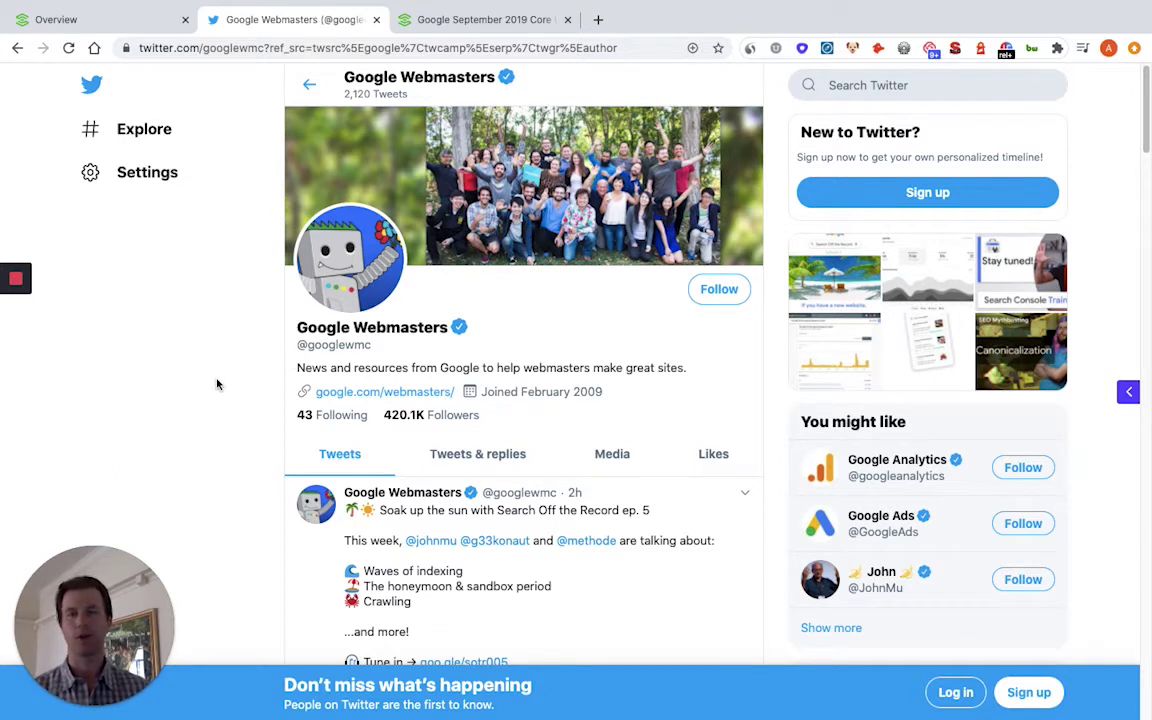
click(119, 21)
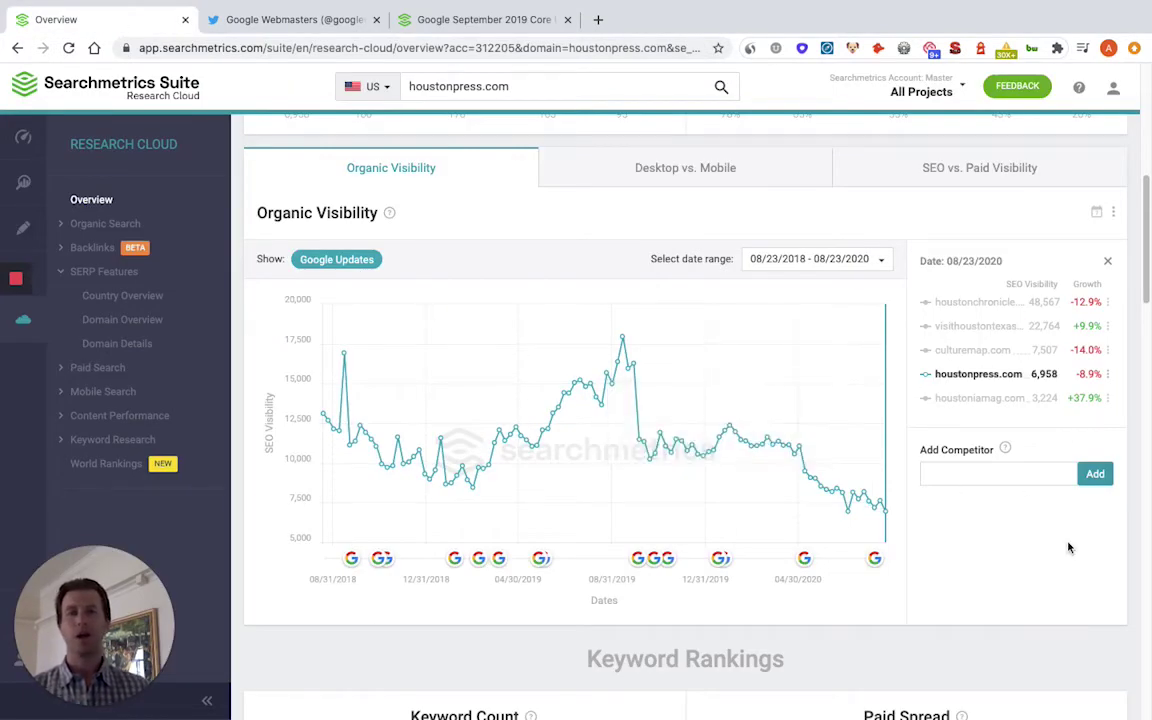
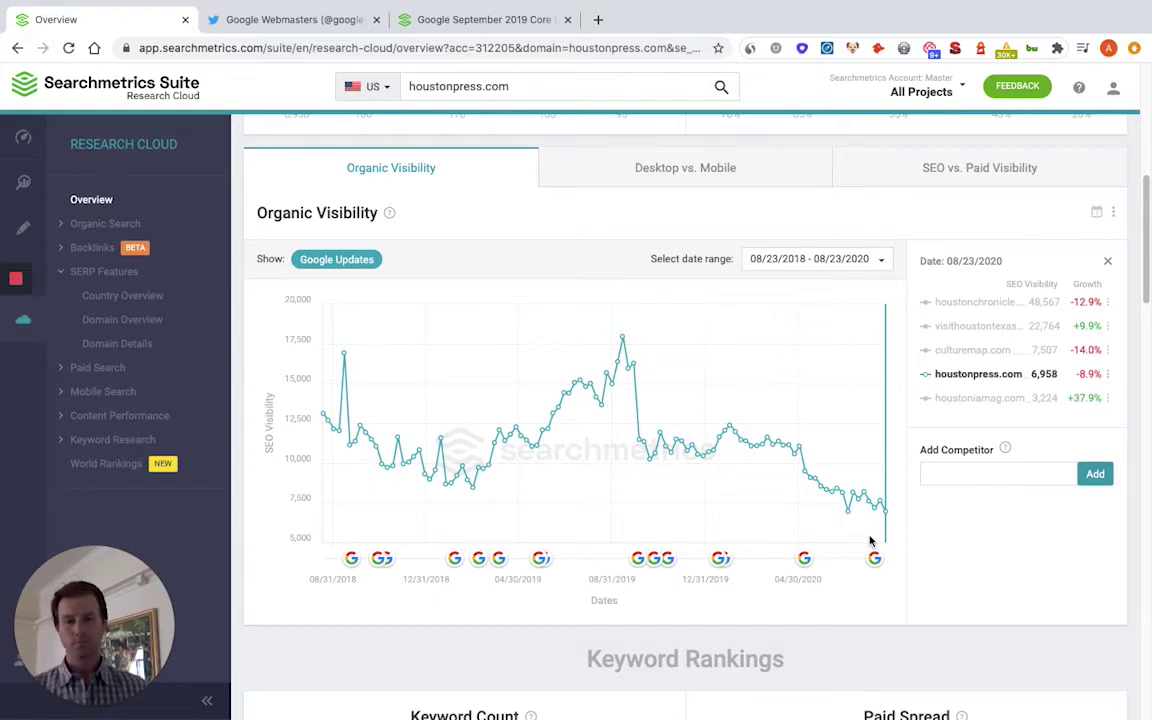
- Inspect the visibility drop after September 2019 and the chart's note on the September 2019 Core Update
mouse_move(882, 527)
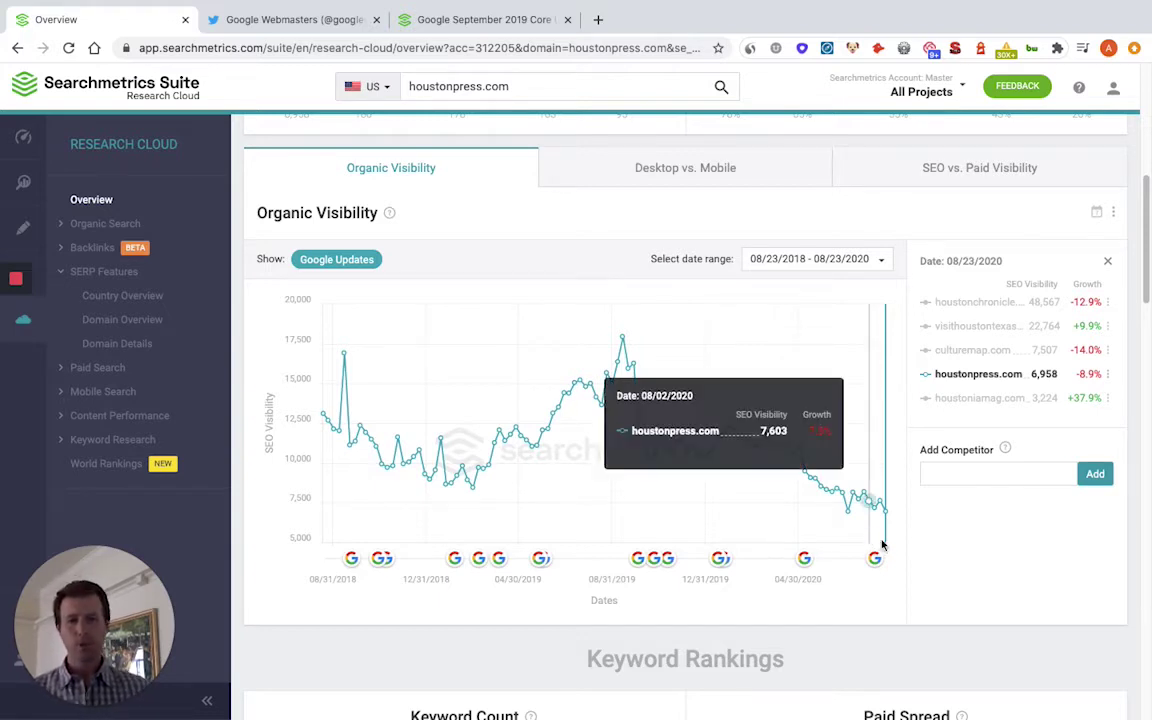
click(963, 333)
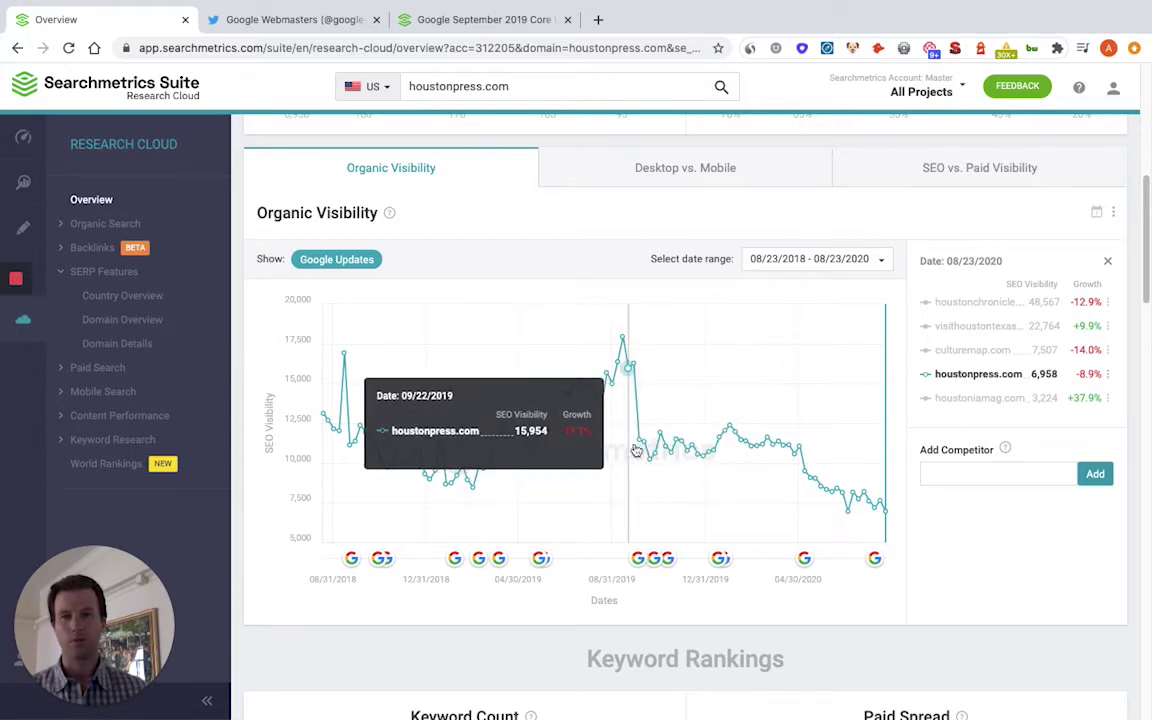
click(642, 560)
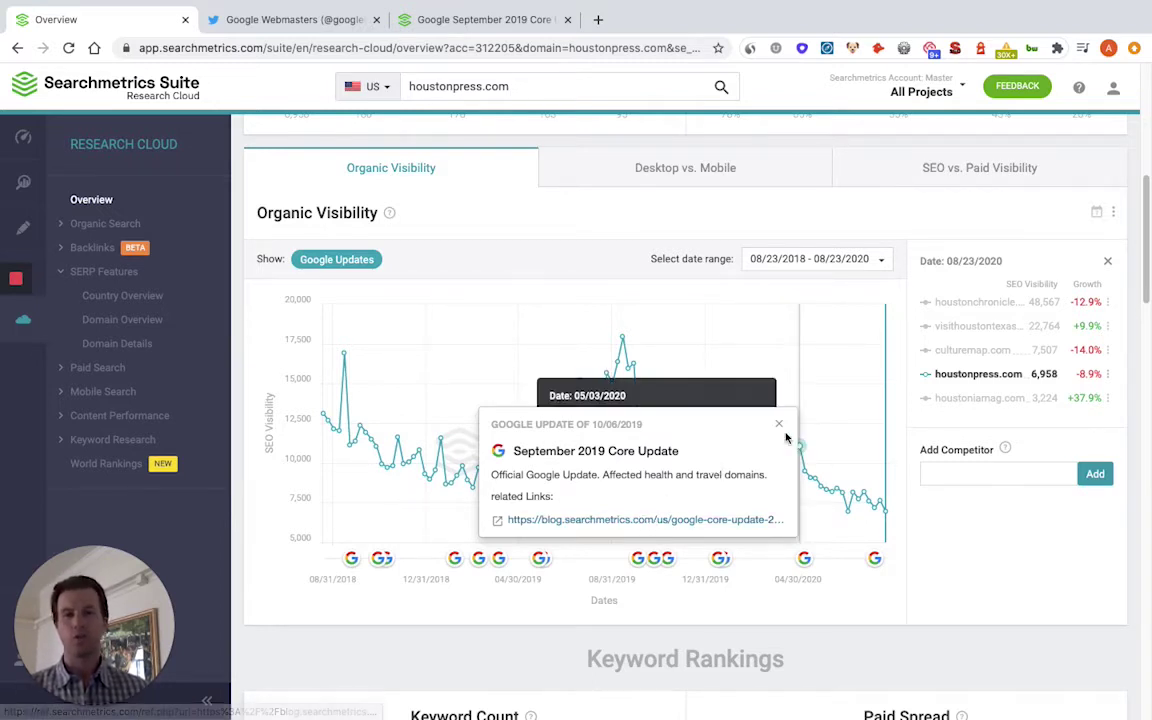
click(645, 315)
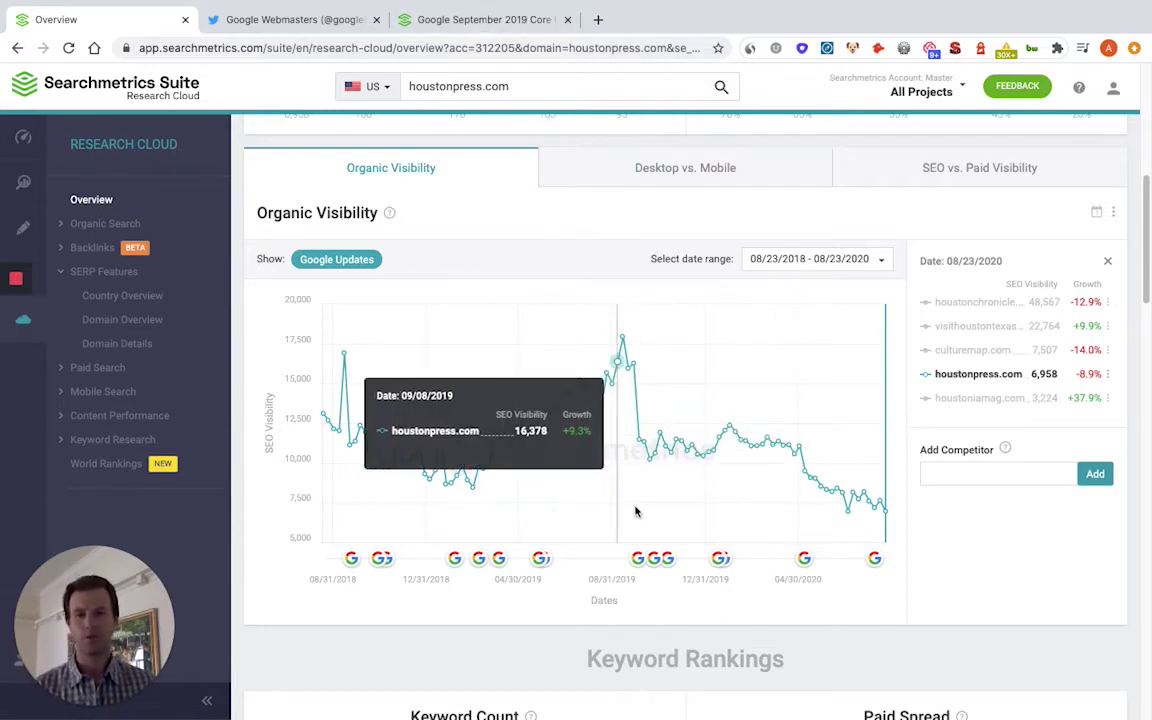
- Read the start of the Google September 2019 Core Update blog article and review that update's note on the visibility chart again
click(535, 20)
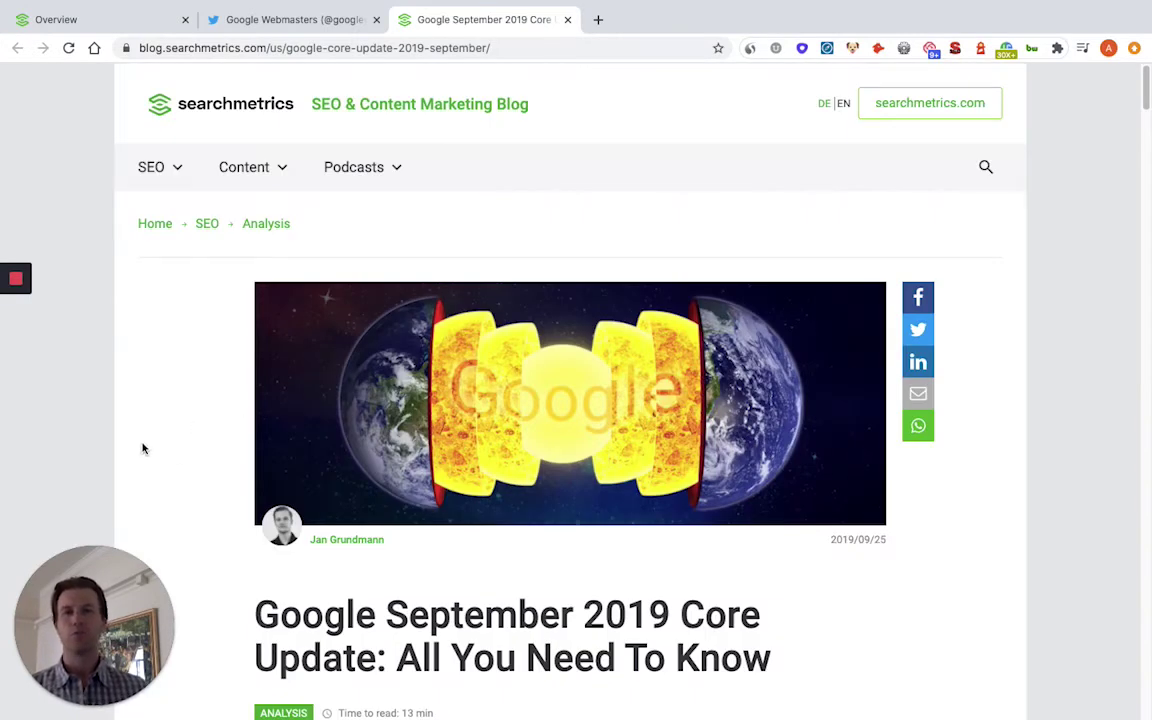
scroll(152, 445, down, 2)
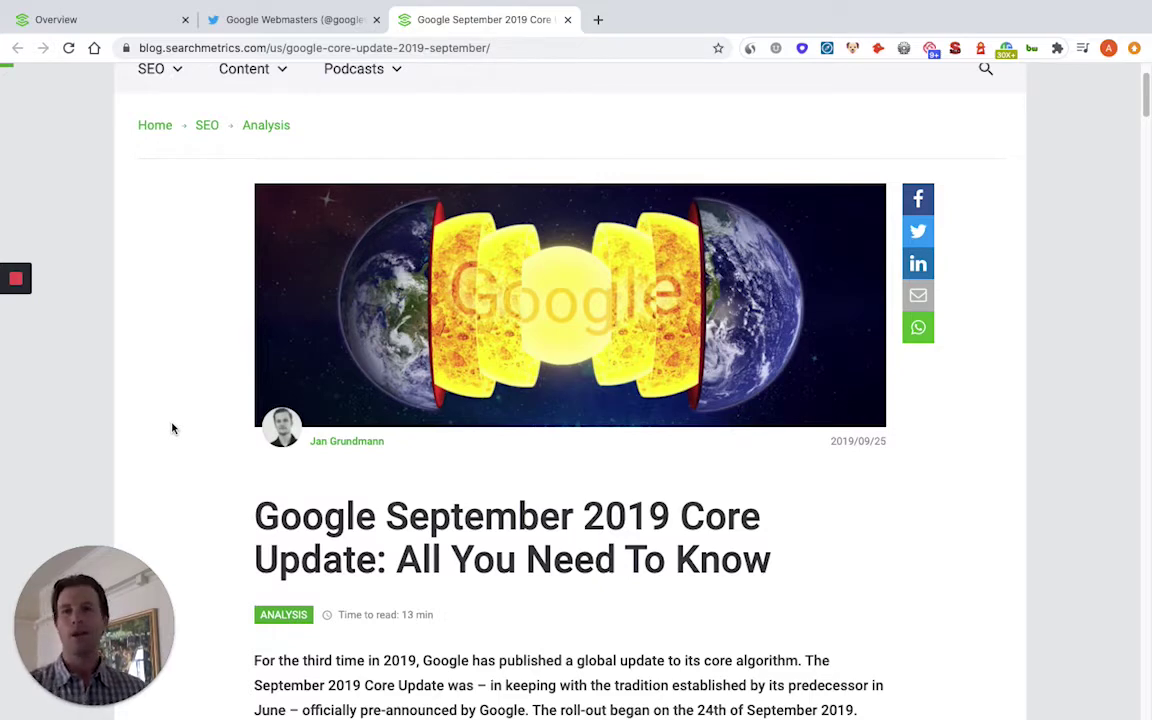
click(65, 24)
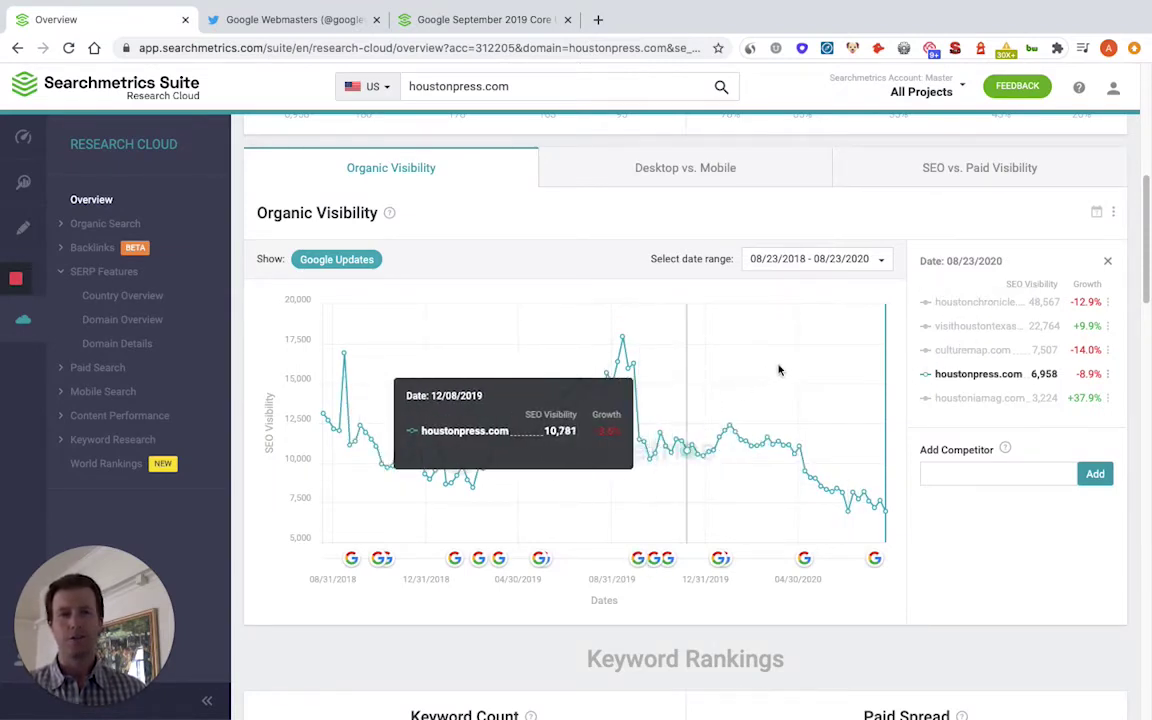
click(638, 560)
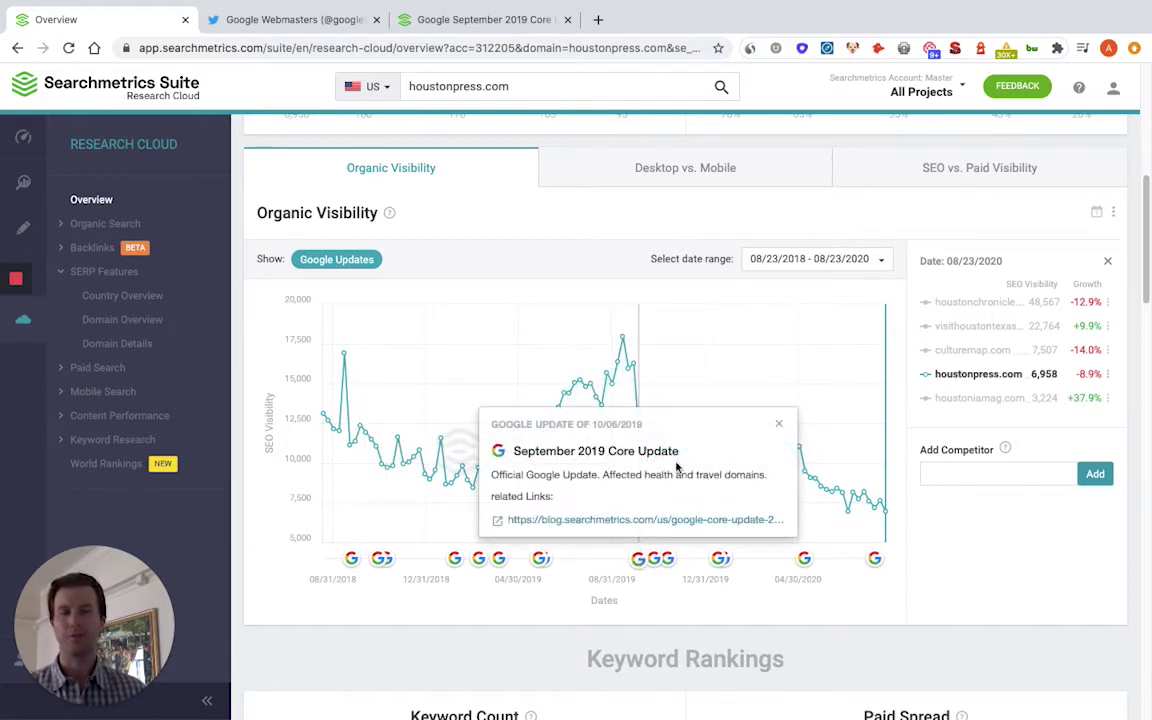
click(702, 386)
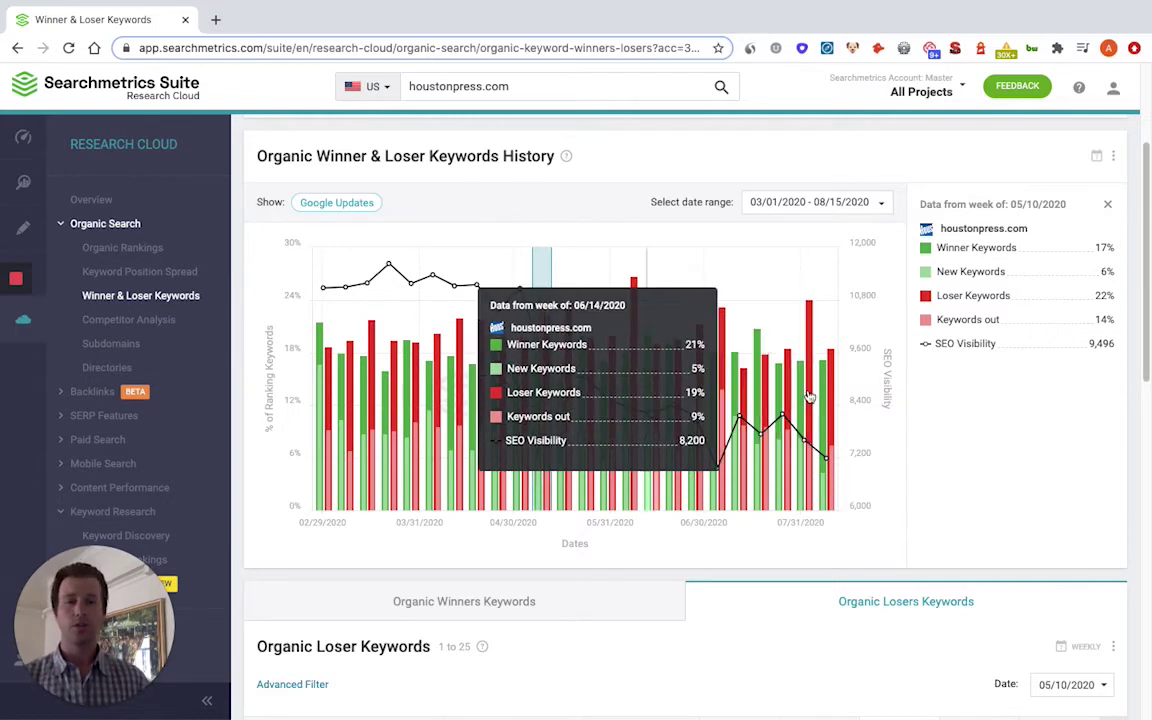
- Examine the Organic Loser Keywords of houstonpress.com for the week of 05/10/2020
scroll(947, 403, down, 1)
scroll(947, 403, down, 4)
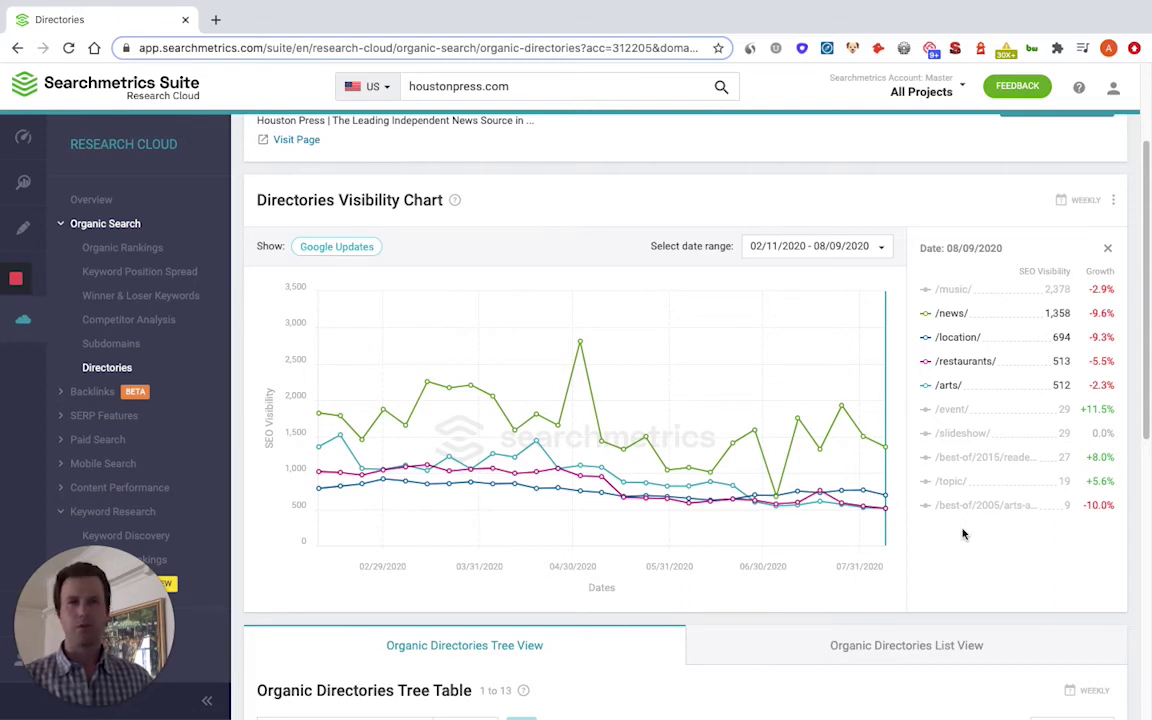
- Hide the /arts/, /restaurants/ and /location/ directories in the Directories Visibility Chart
click(949, 381)
click(951, 361)
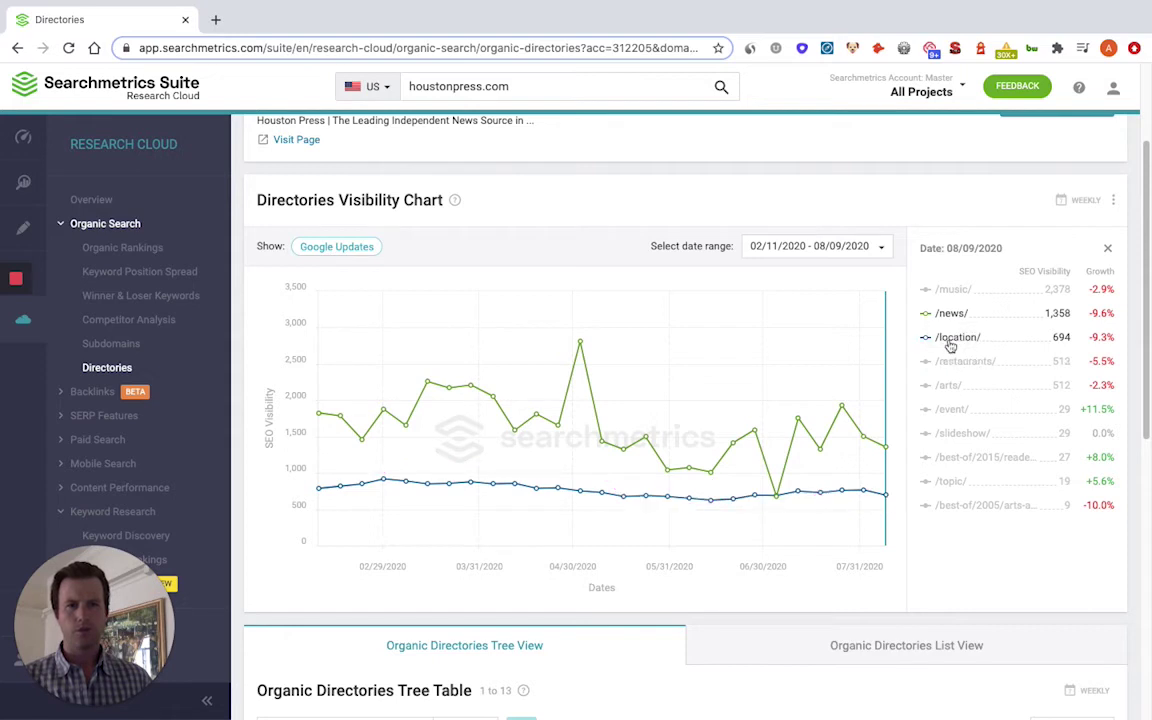
click(951, 338)
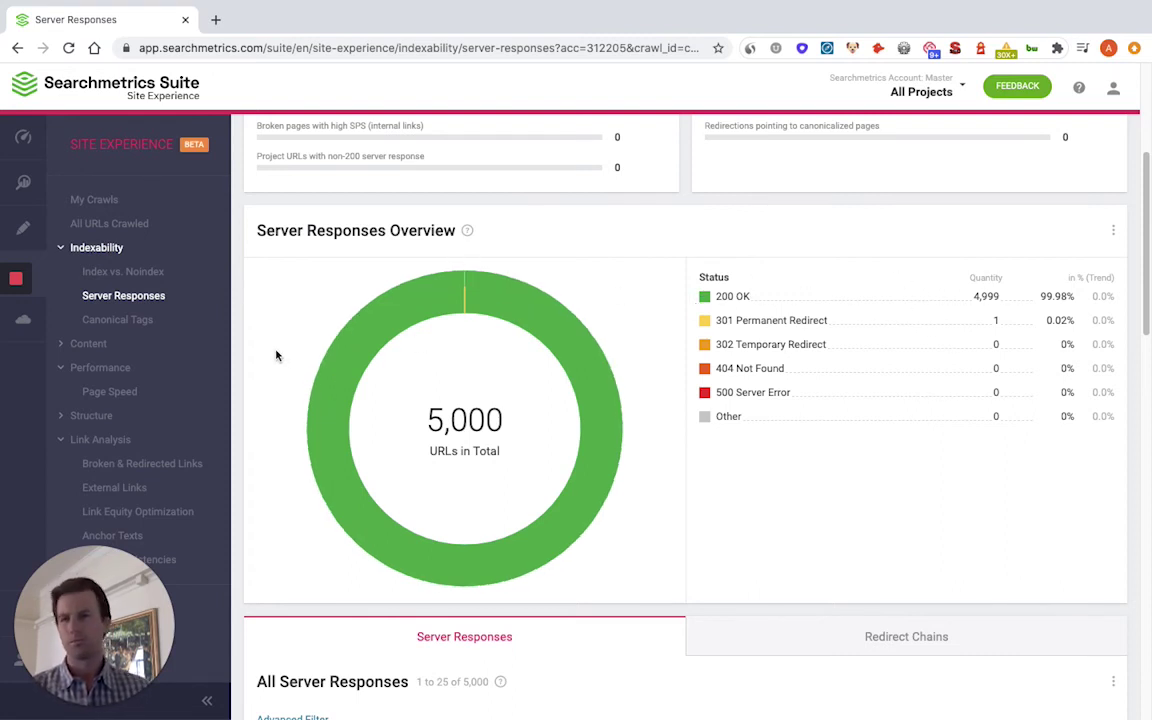
- Review the Canonical Tags report of the site crawl, including its overview and the list of URLs
click(105, 322)
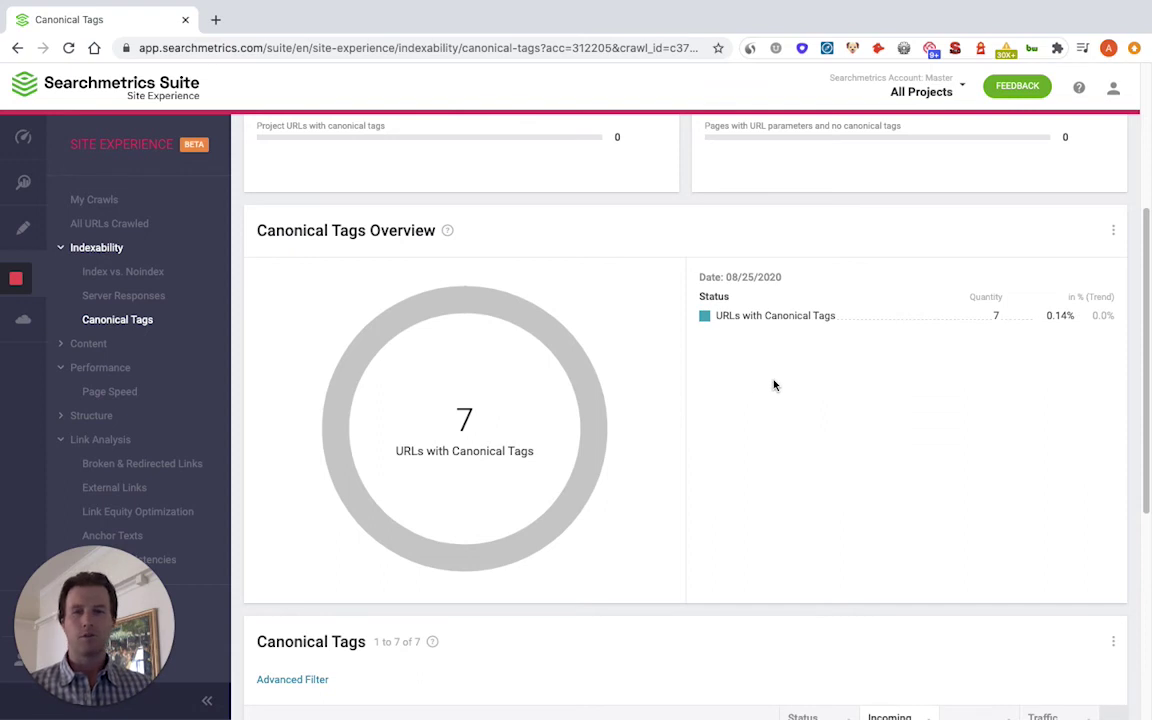
scroll(773, 386, down, 1)
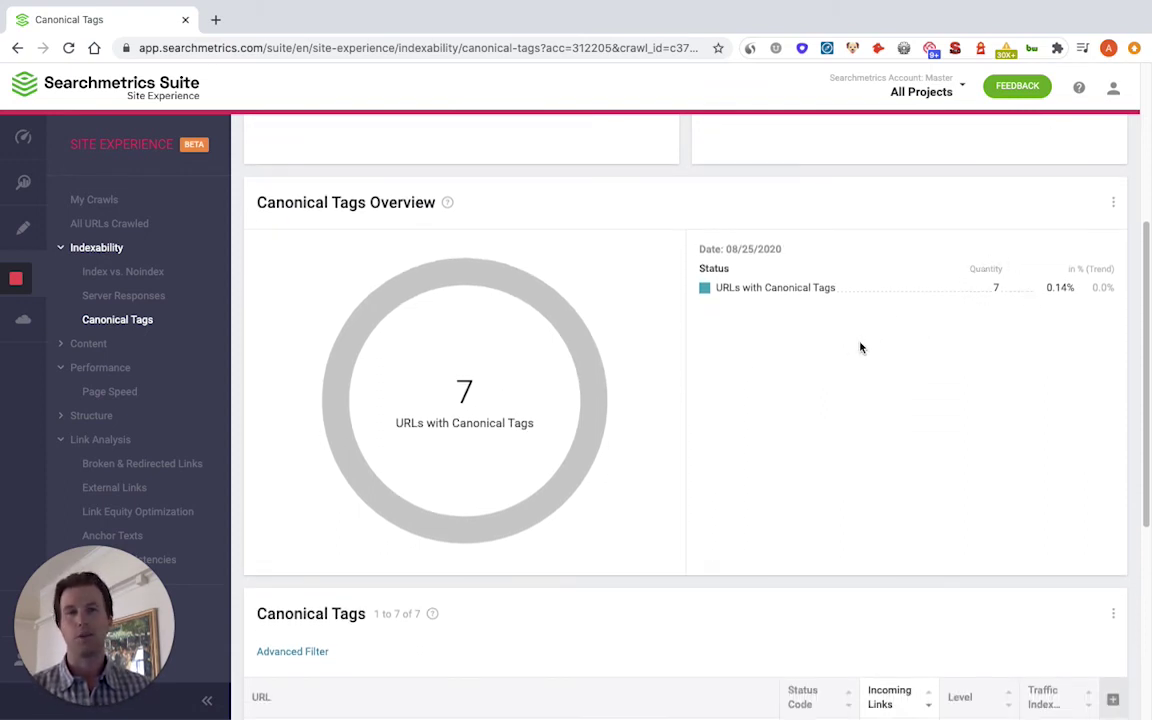
scroll(769, 386, down, 3)
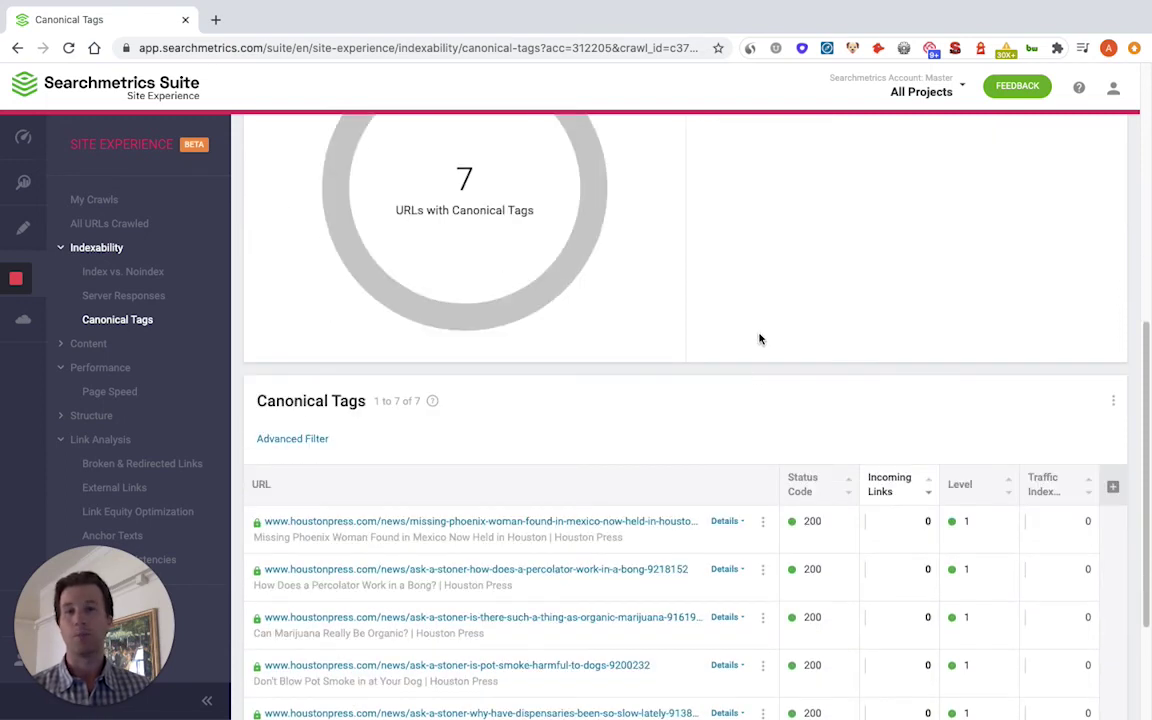
scroll(761, 334, up, 3)
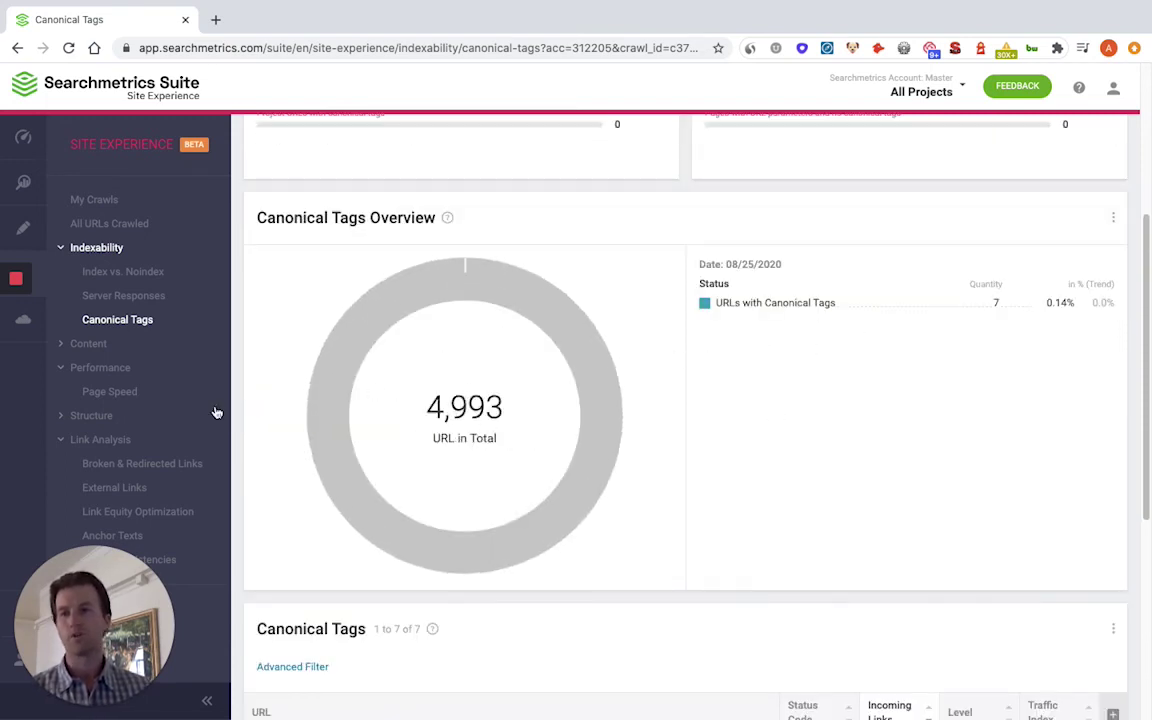
- Review the Page Speed report, including the loading times chart and the loading time of individual URLs
click(120, 393)
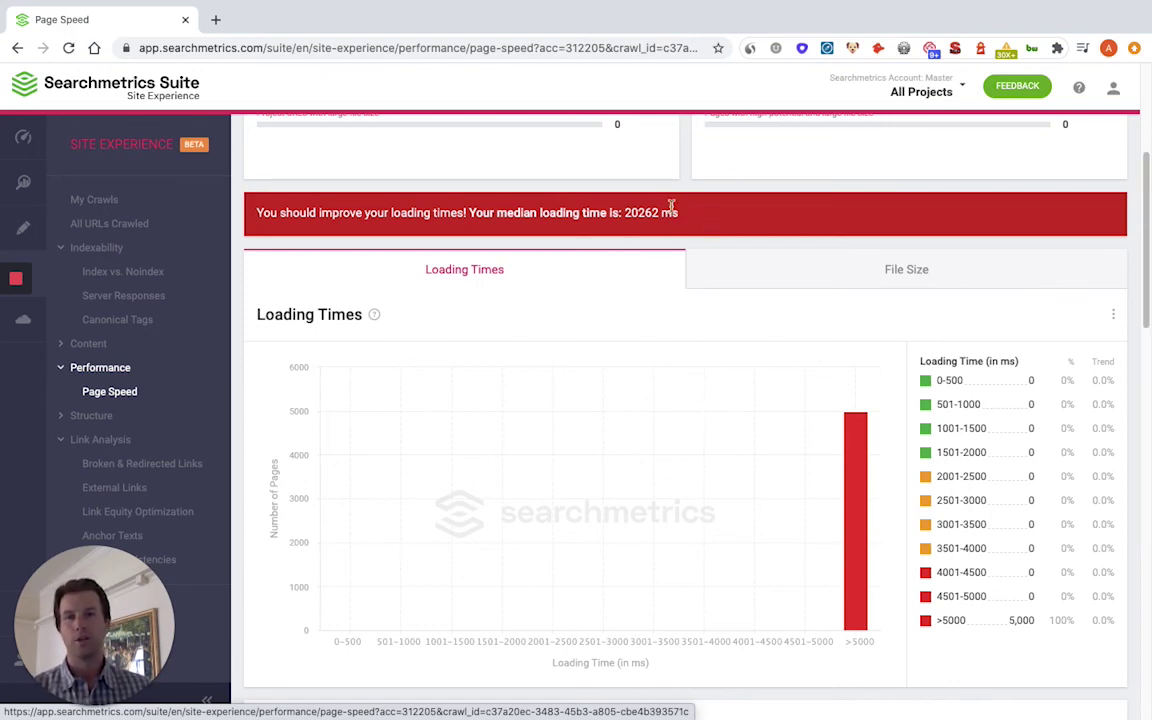
scroll(710, 370, down, 3)
scroll(705, 381, down, 3)
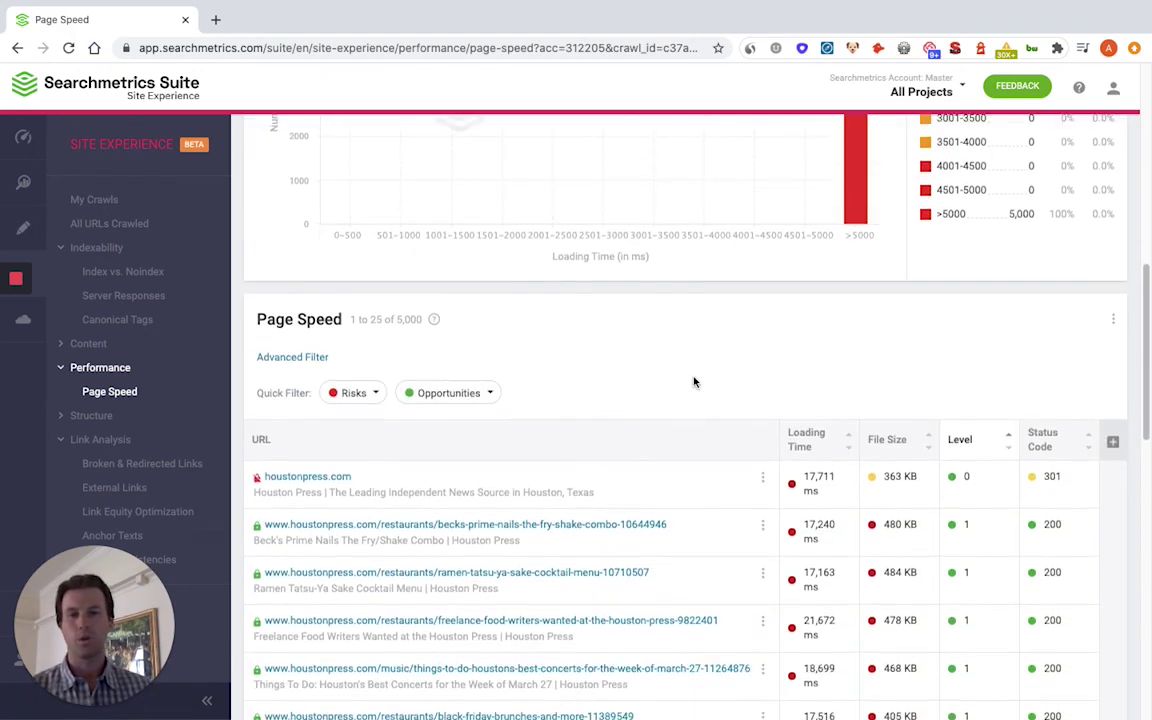
scroll(590, 346, up, 1)
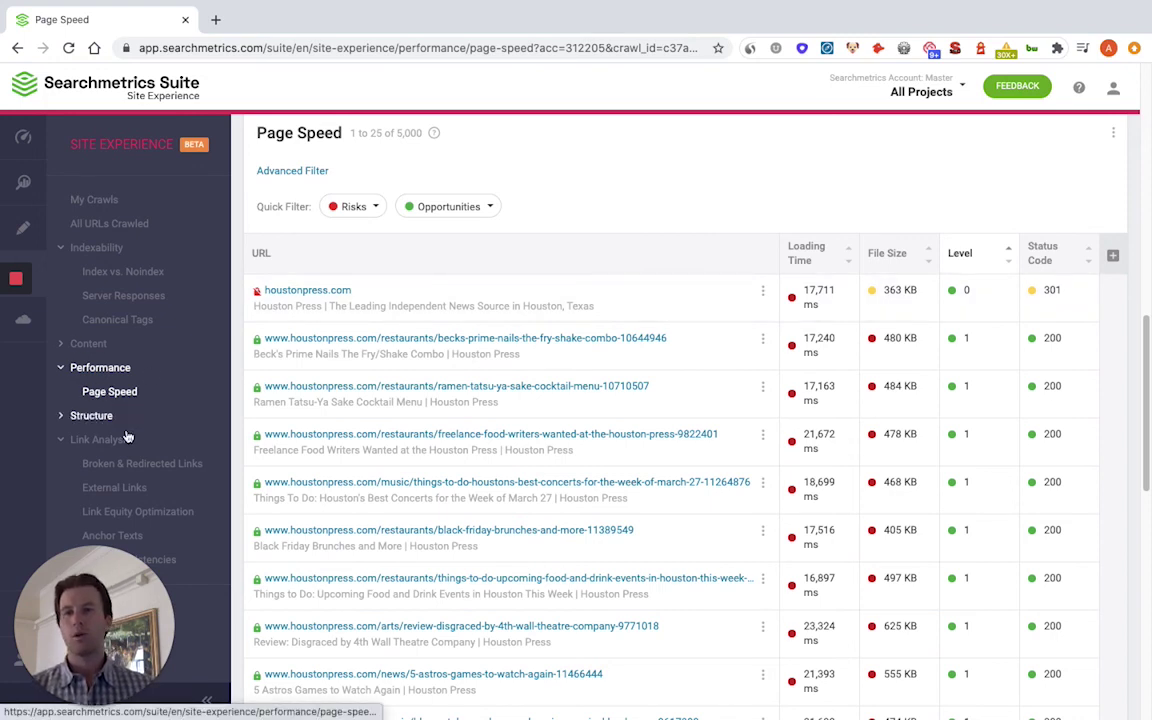
- Examine the SPS, CheiRank and incoming links of the URLs in the Link Equity Optimization report
click(141, 516)
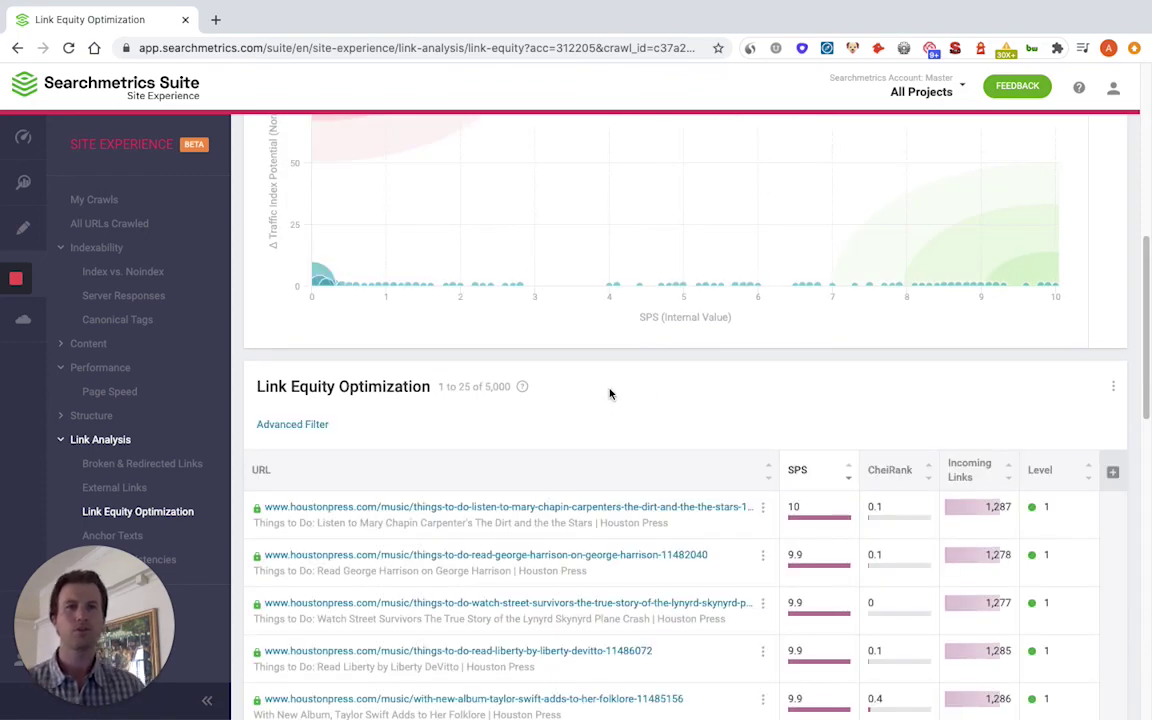
scroll(635, 378, down, 3)
scroll(637, 224, down, 1)
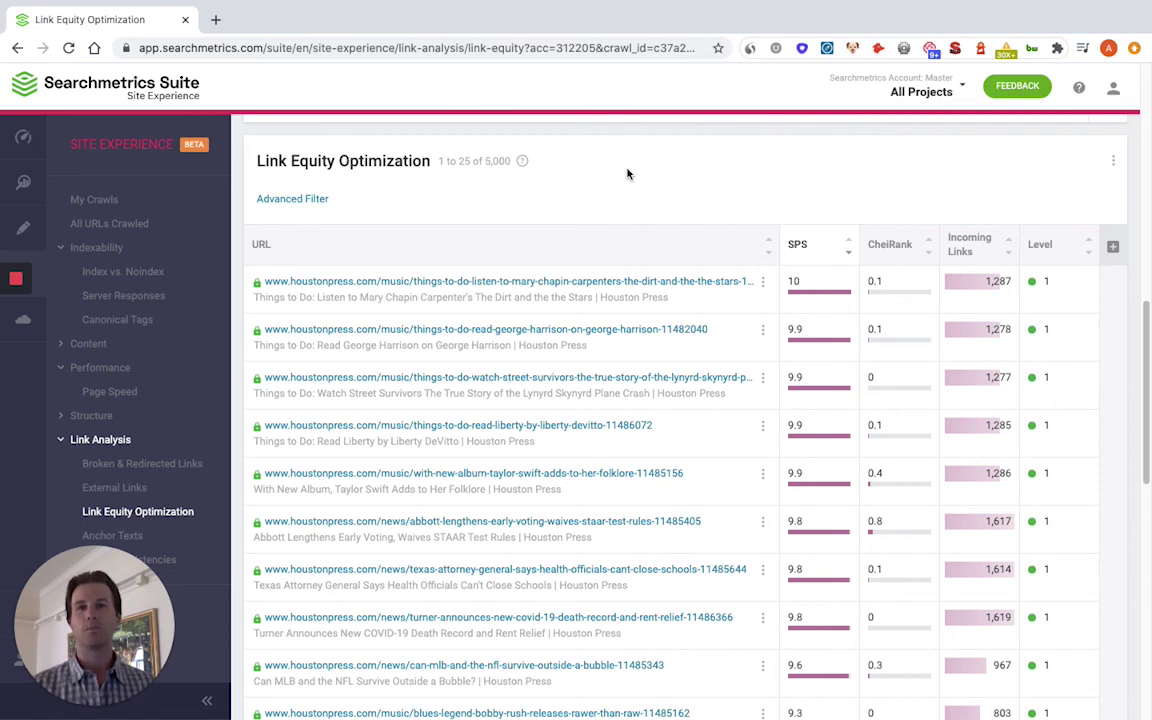
mouse_move(800, 248)
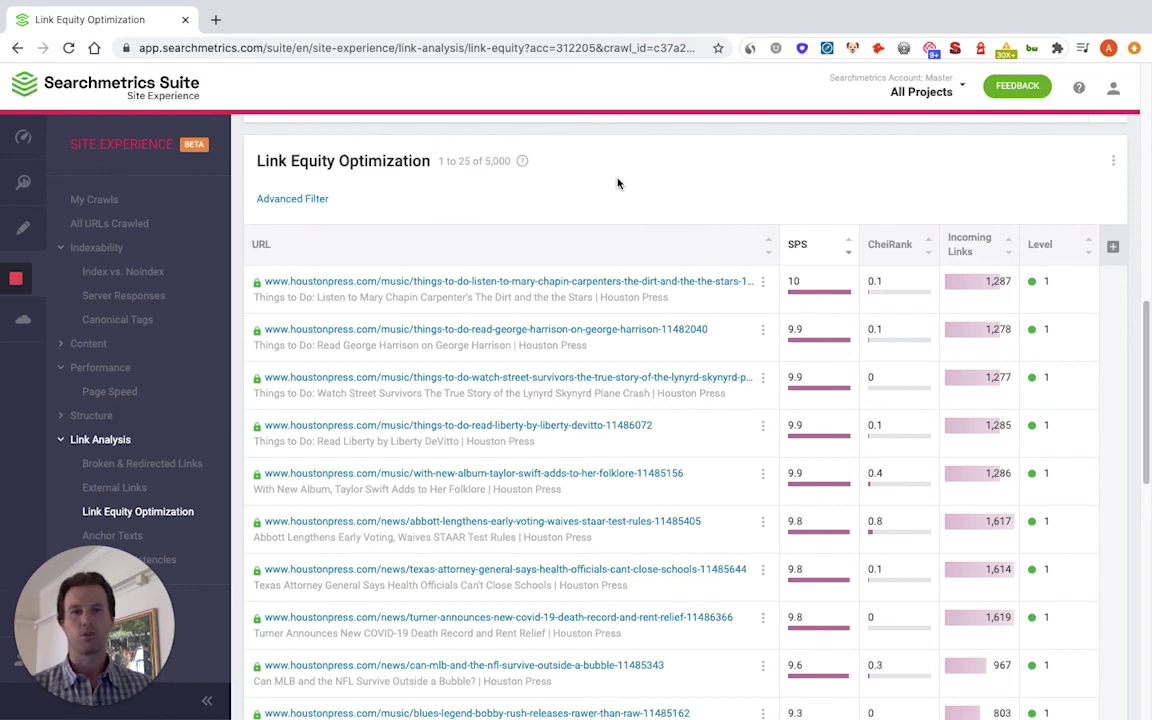